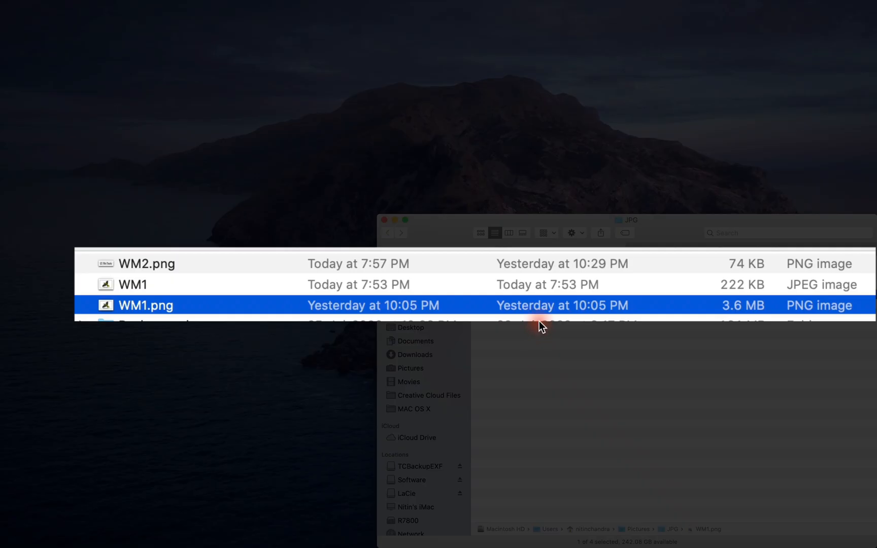
# Step: Preview the watermark files WM1.png, WM2.png and the JPEG WM1 in the JPG folder
pyautogui.click(180, 260)
pyautogui.click(170, 304)
pyautogui.press('space')
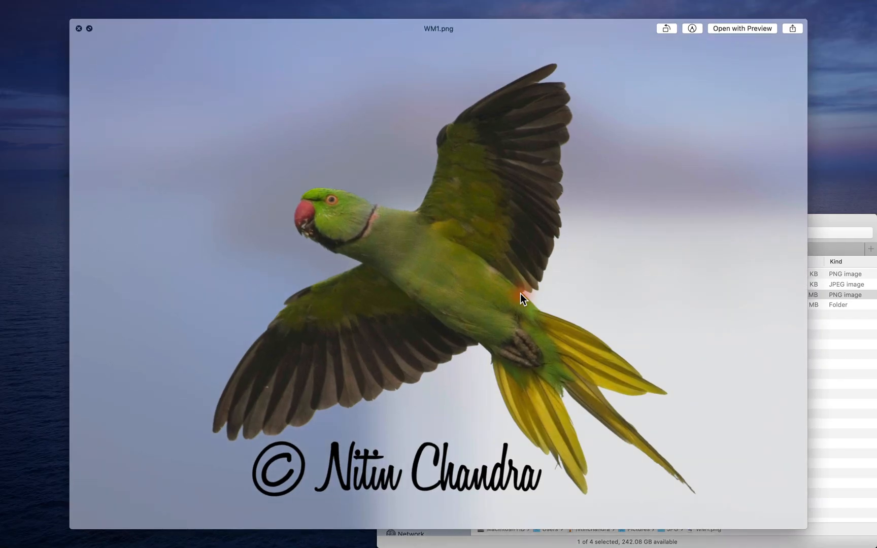
pyautogui.press('space')
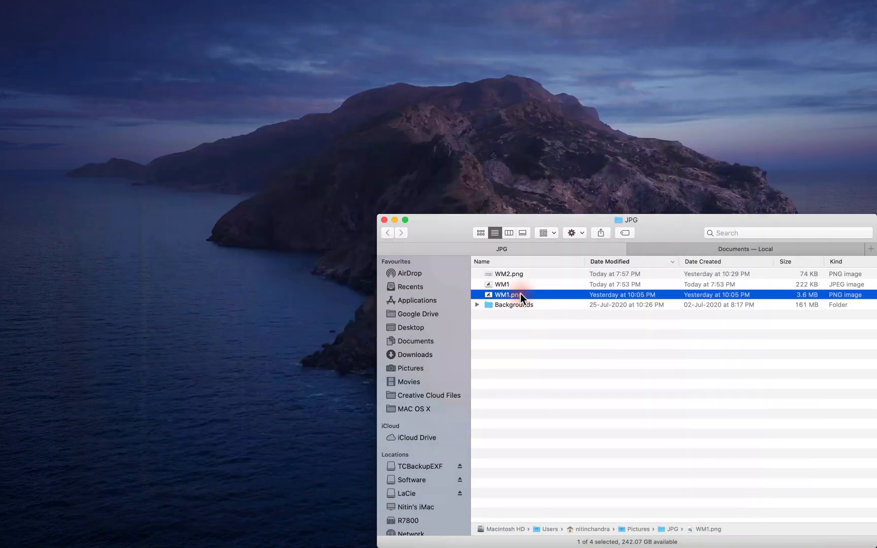
pyautogui.click(517, 274)
pyautogui.press('space')
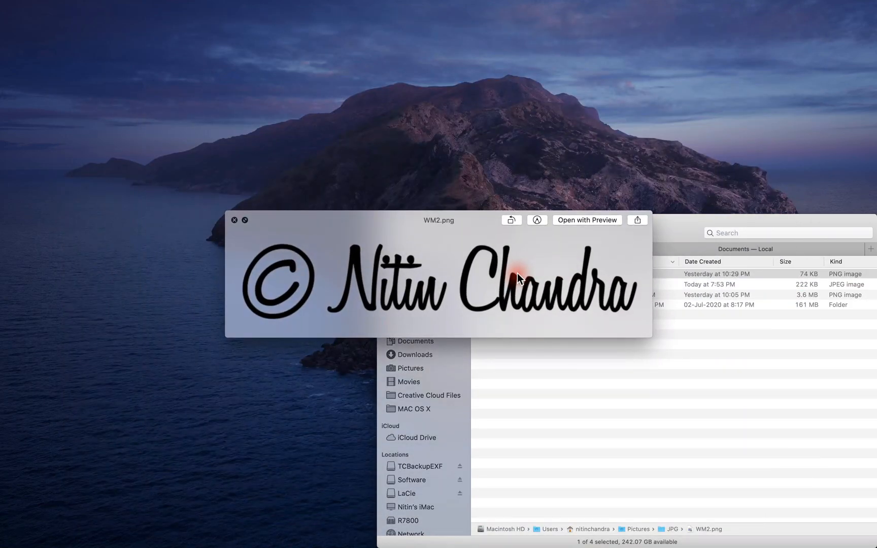
pyautogui.click(490, 146)
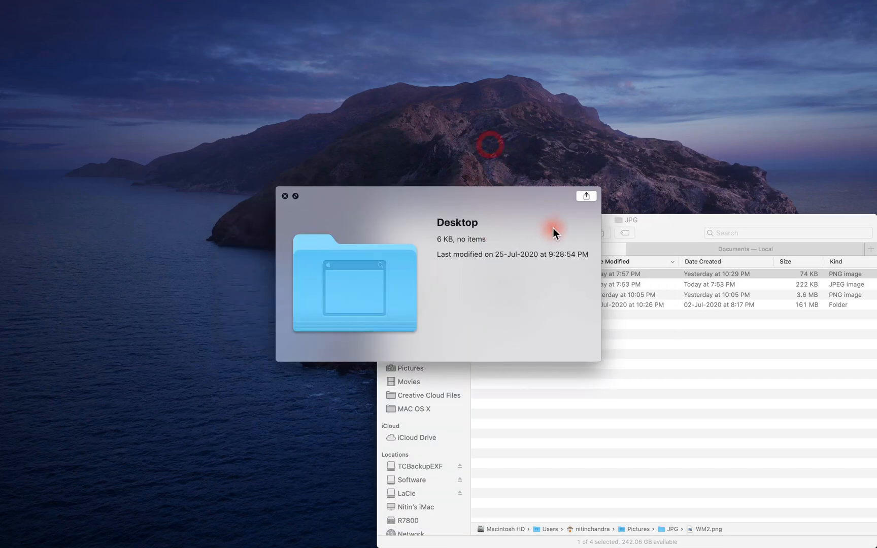
pyautogui.click(284, 196)
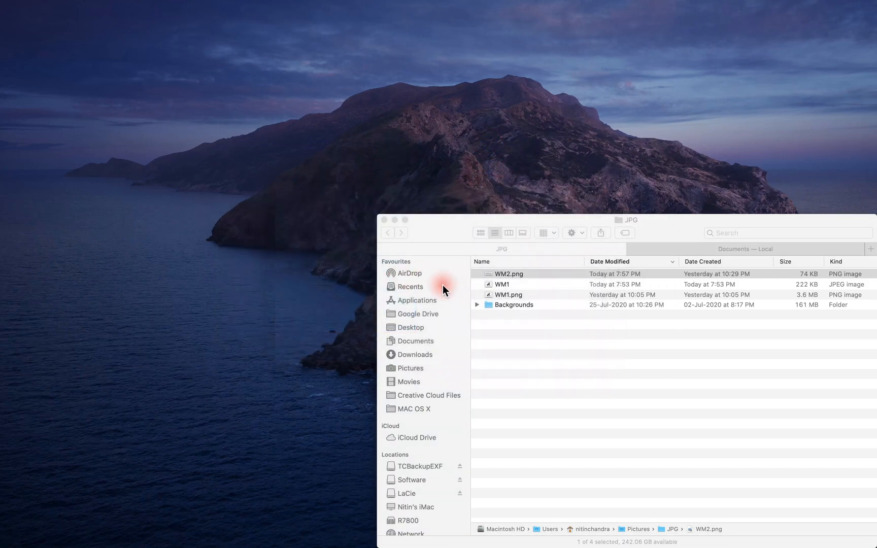
pyautogui.click(501, 285)
pyautogui.press('space')
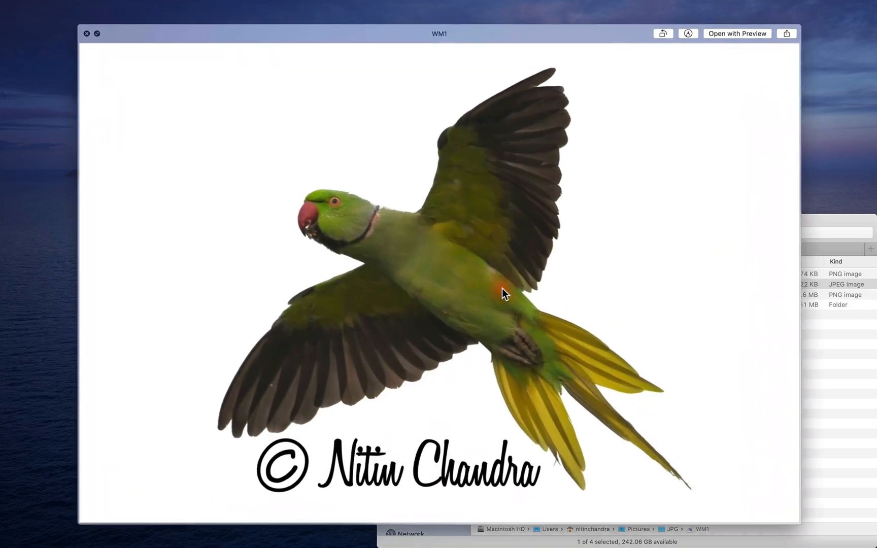
pyautogui.press('space')
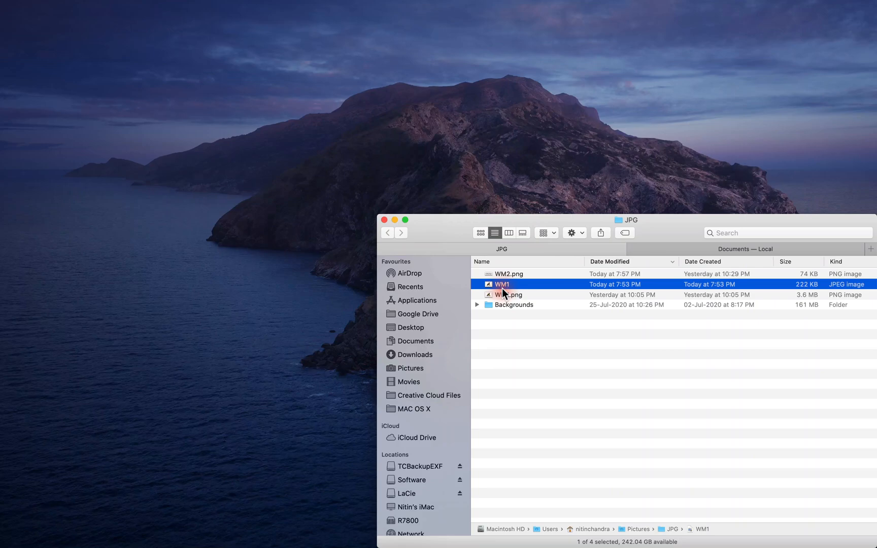
# Step: Switch to Luminar and open the flying parrot photo 2020-07-28_17-42-39.nef from the July album in single-image view
pyautogui.hotkey('ctrl', 'Right')
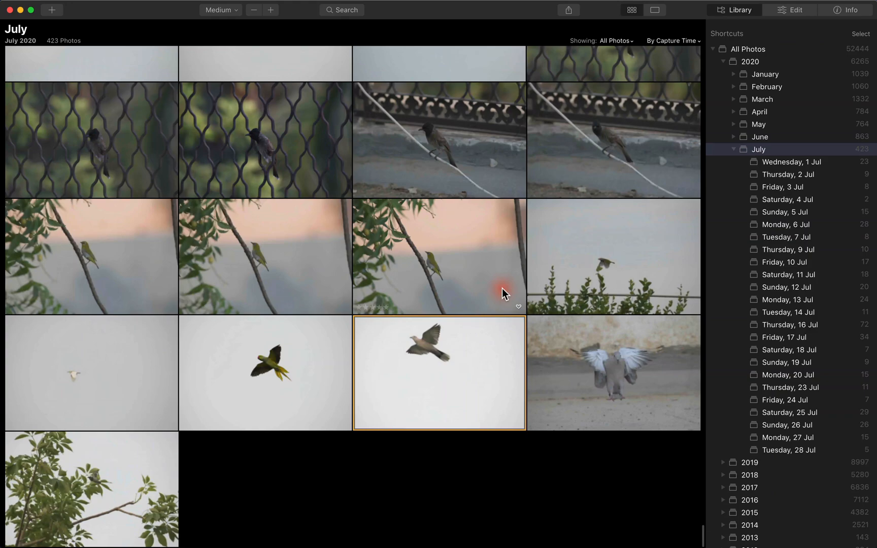
pyautogui.click(293, 358)
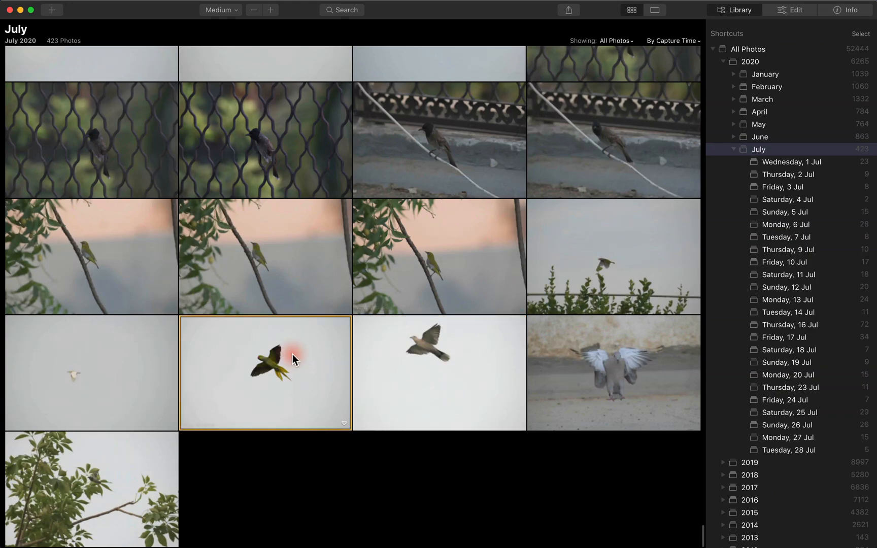
pyautogui.doubleClick(293, 354)
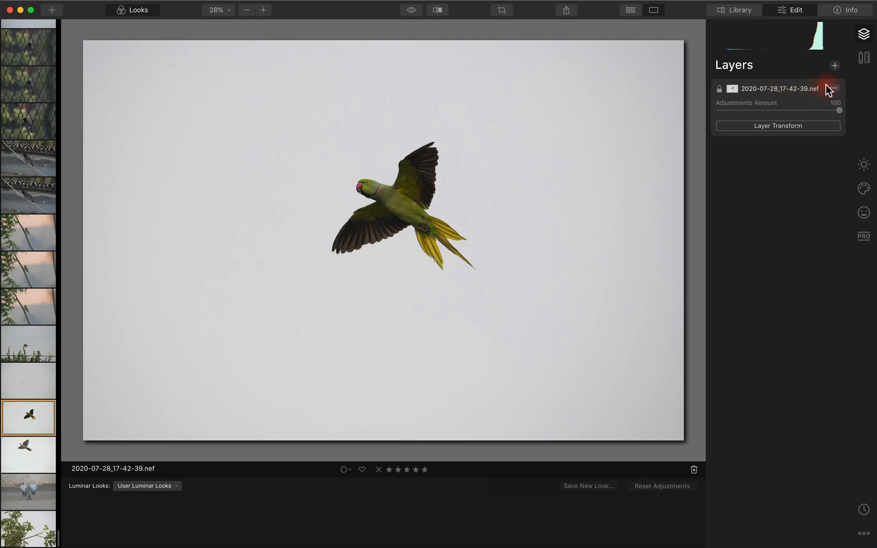
# Step: Add WM2.png from the JPG folder as a new image layer over the parrot photo
pyautogui.click(834, 65)
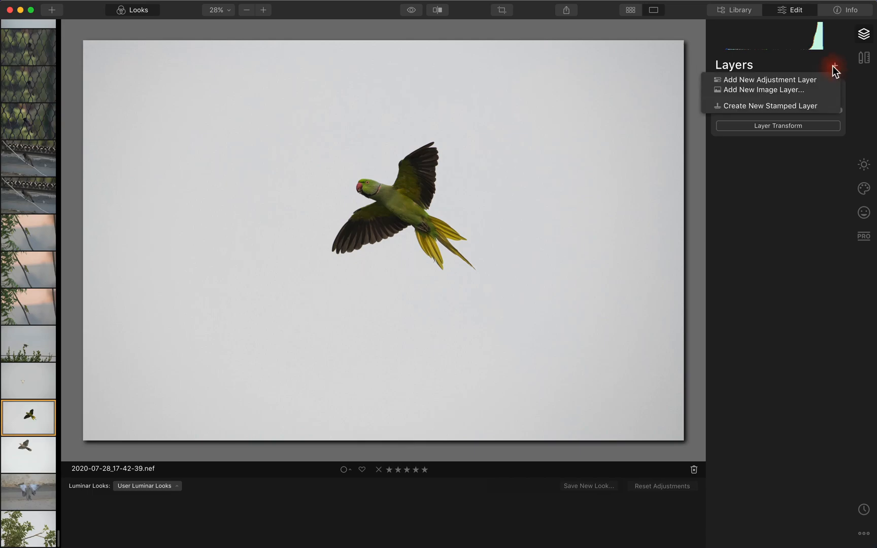
pyautogui.click(808, 89)
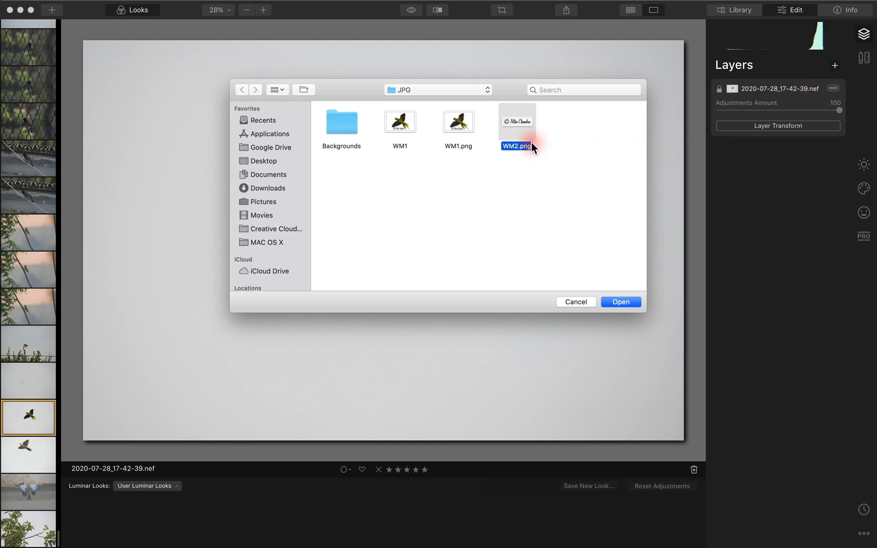
pyautogui.click(616, 302)
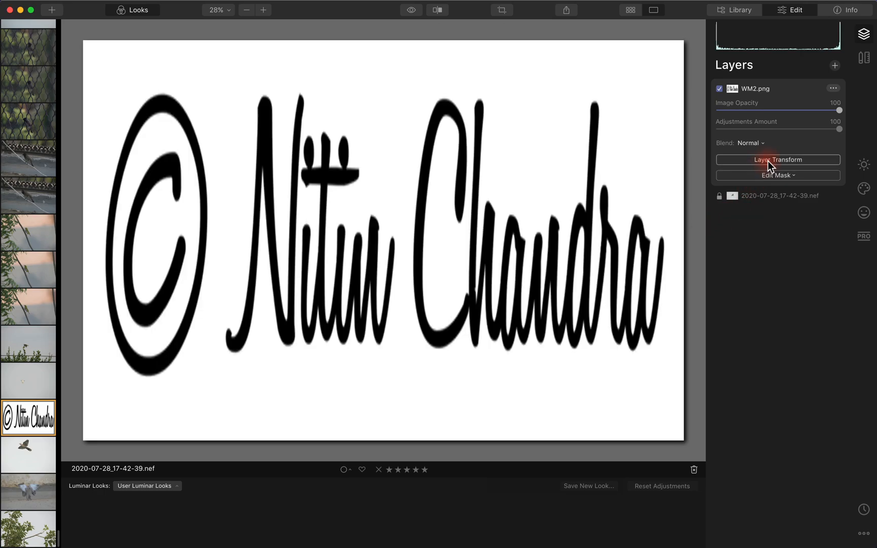
# Step: Scale the WM2.png layer to about 2334 by 554 in the photo's lower-right corner and set its blend mode to Multiply
pyautogui.click(768, 161)
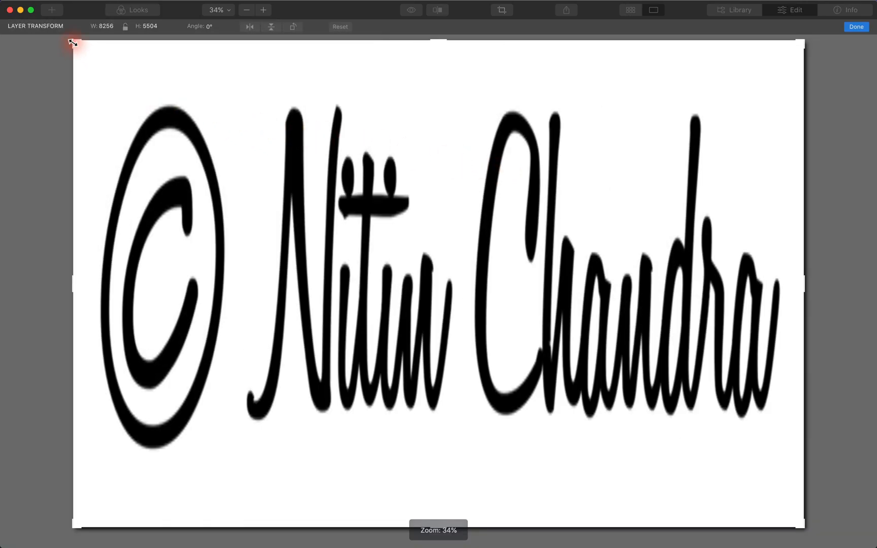
pyautogui.moveTo(73, 43); pyautogui.dragTo(597, 480)
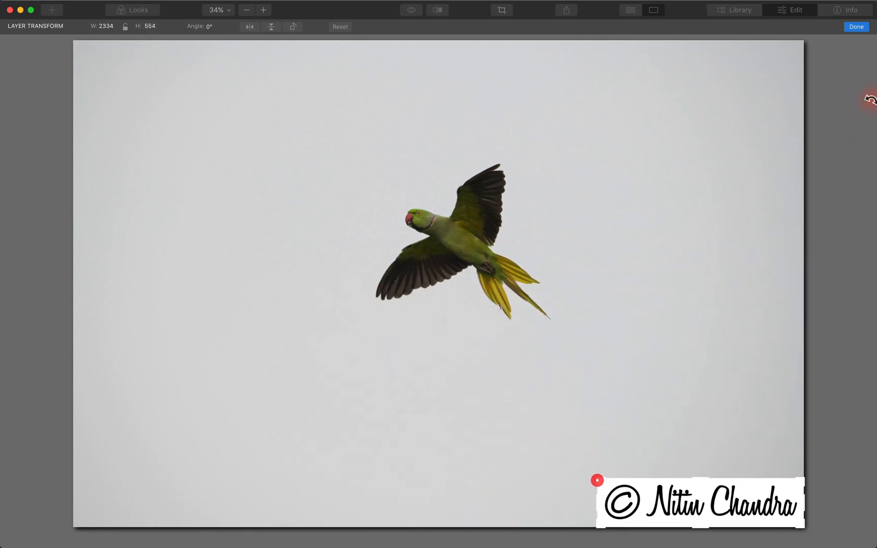
pyautogui.click(855, 27)
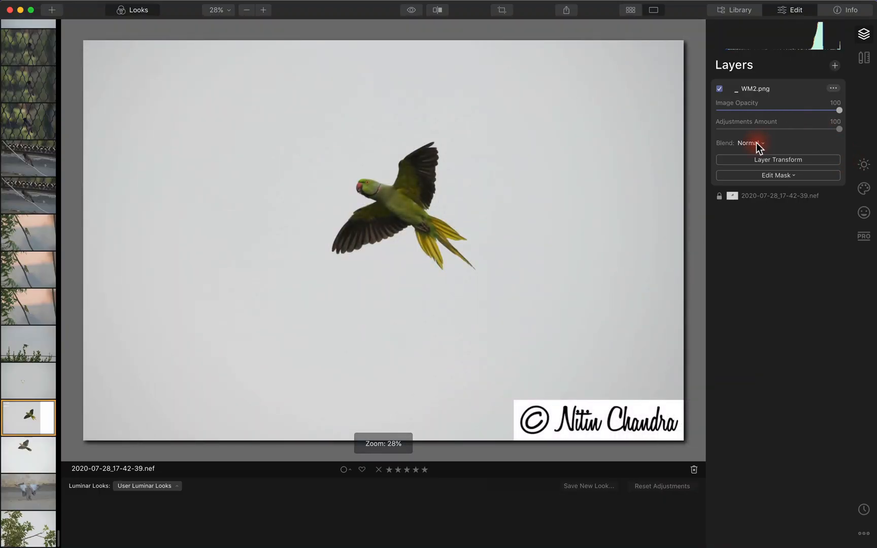
pyautogui.click(756, 142)
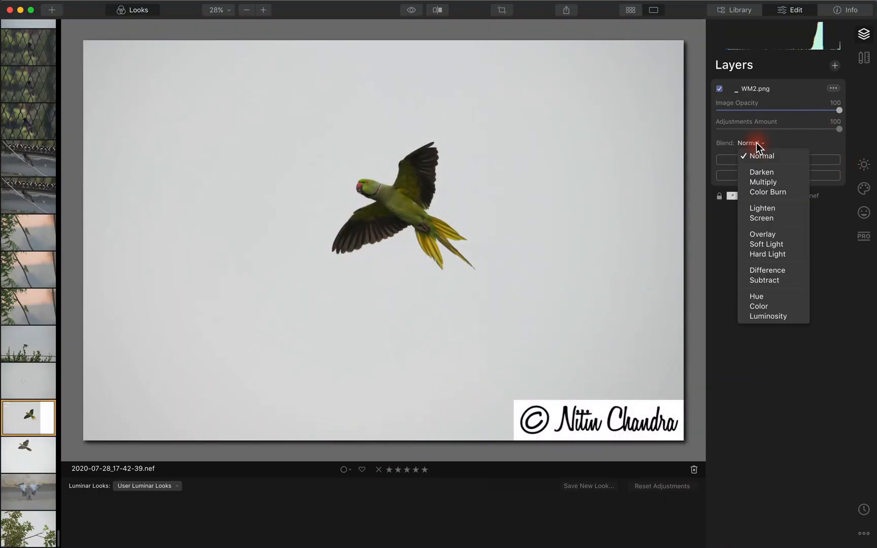
pyautogui.click(759, 181)
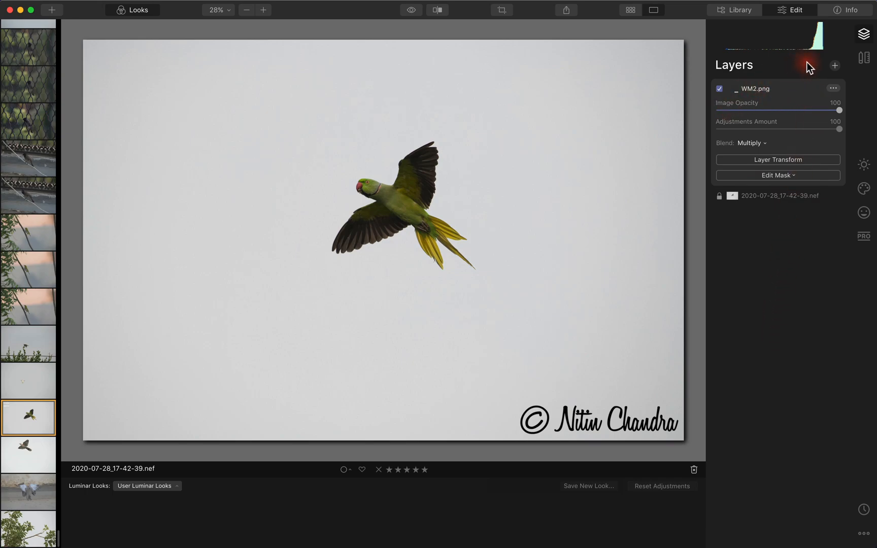
# Step: Add WM1.png from the JPG folder as another image layer above the WM2.png layer
pyautogui.click(835, 66)
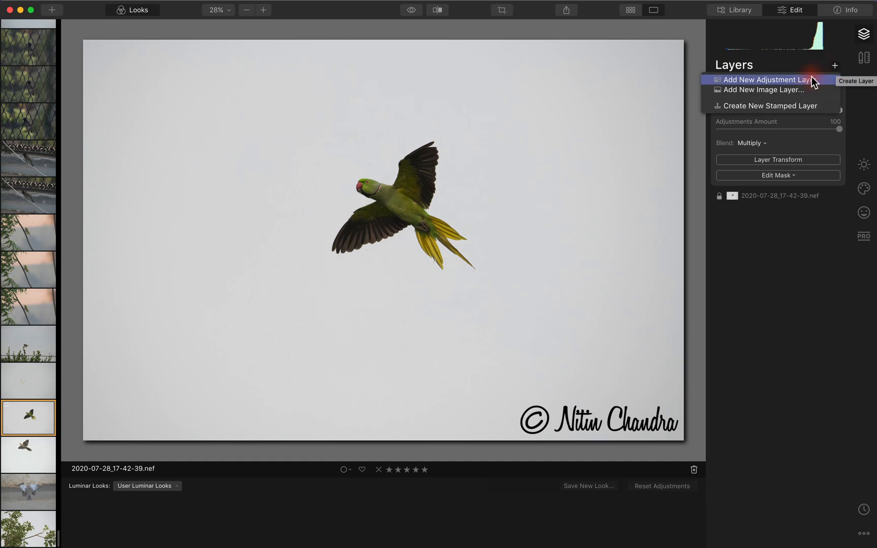
pyautogui.click(802, 90)
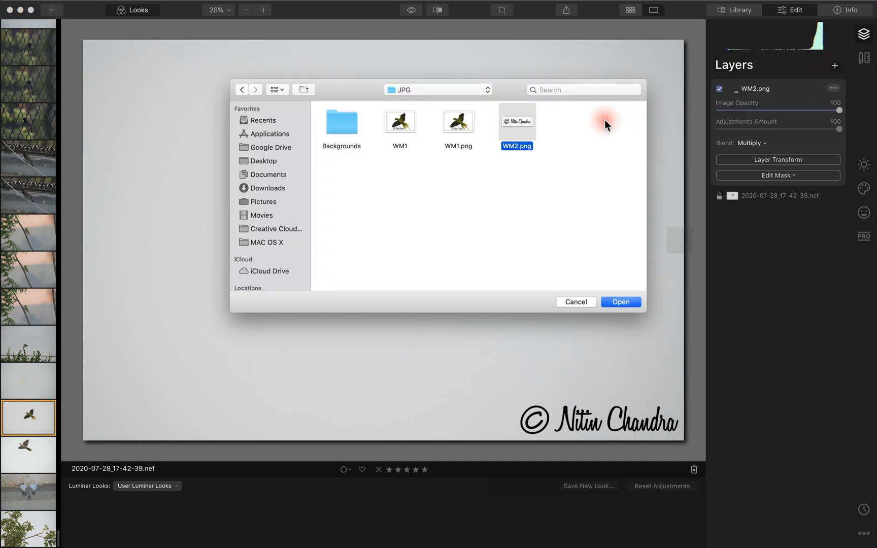
pyautogui.click(460, 119)
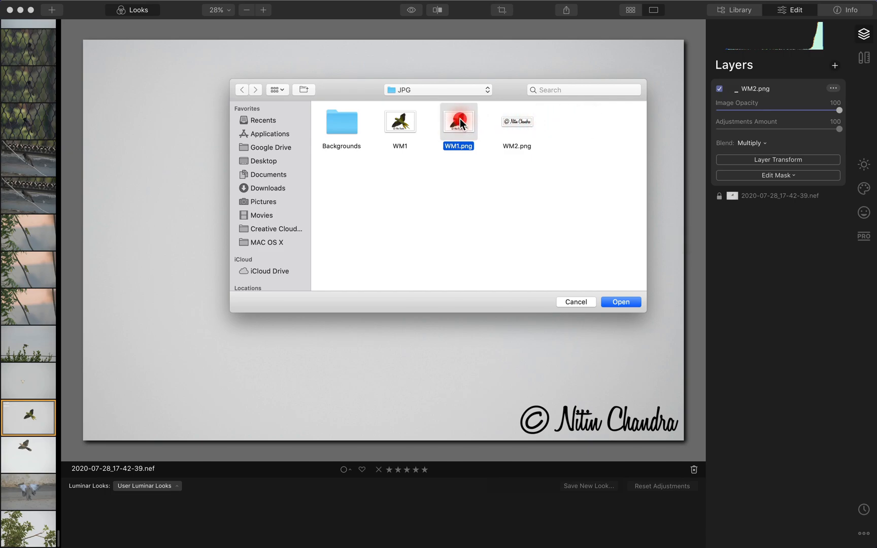
pyautogui.click(618, 302)
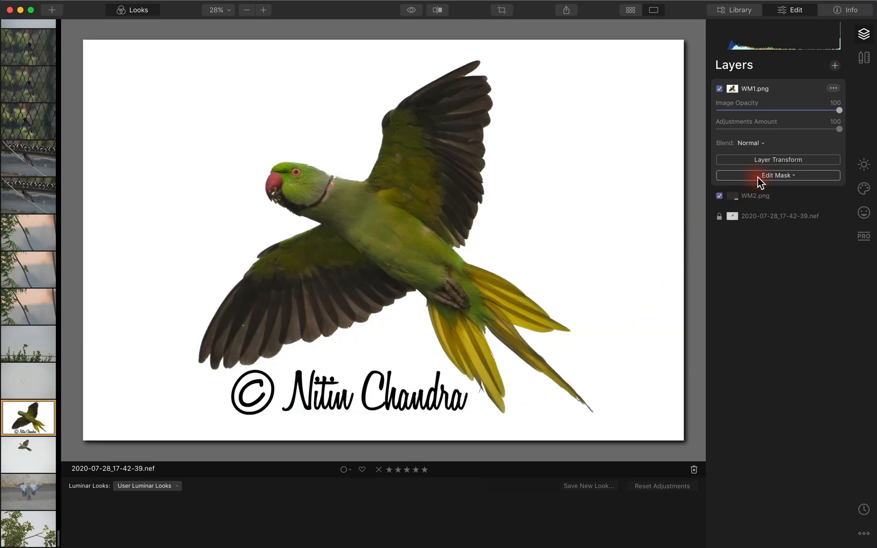
# Step: Scale the WM1.png layer proportionally to about 2140 by 1426, place it below the parrot, and set its blend mode to Darken
pyautogui.click(773, 159)
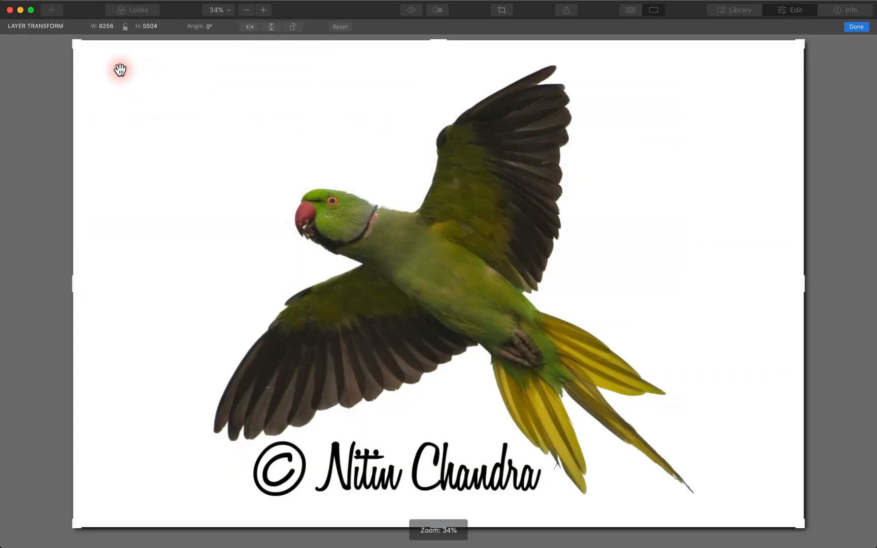
pyautogui.click(125, 27)
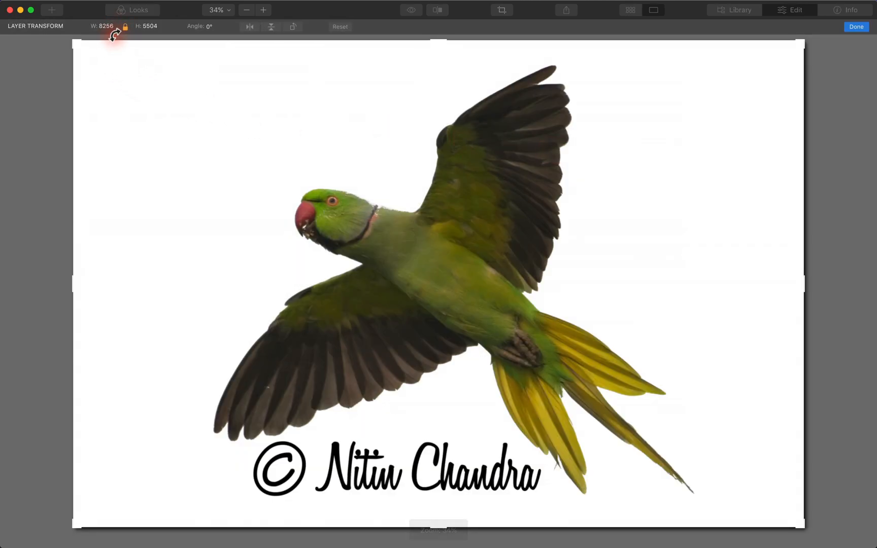
pyautogui.moveTo(73, 42); pyautogui.dragTo(425, 422)
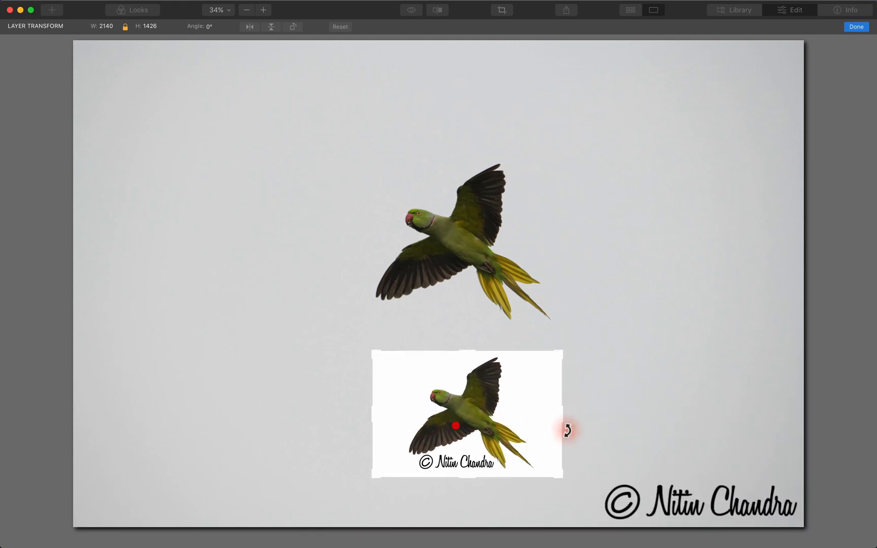
pyautogui.click(856, 26)
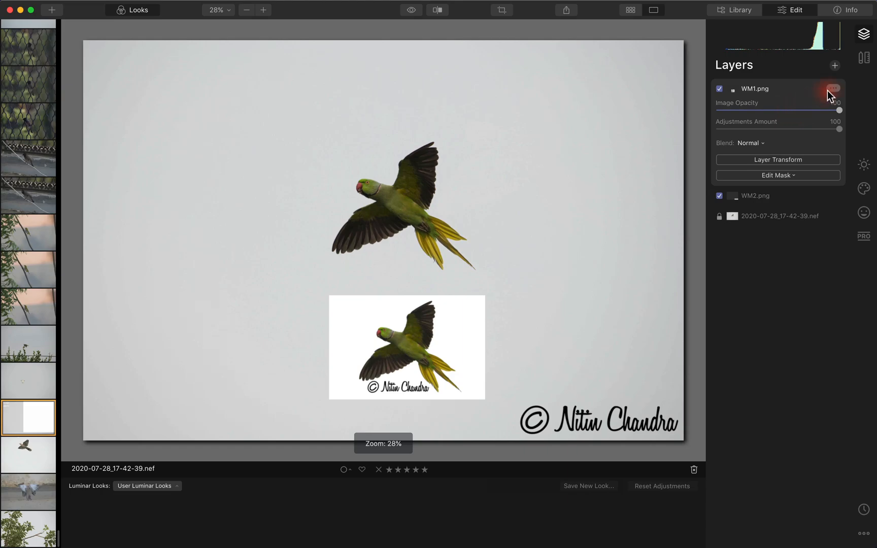
pyautogui.click(758, 143)
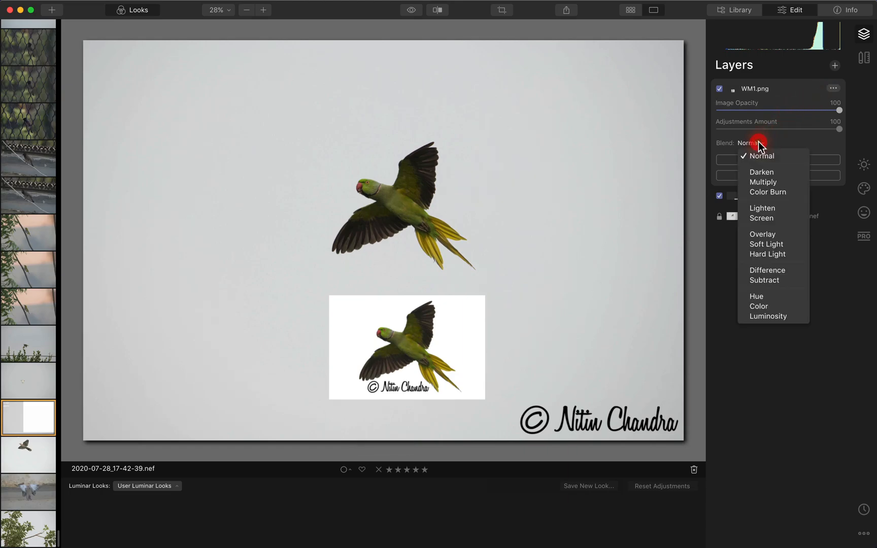
pyautogui.click(761, 172)
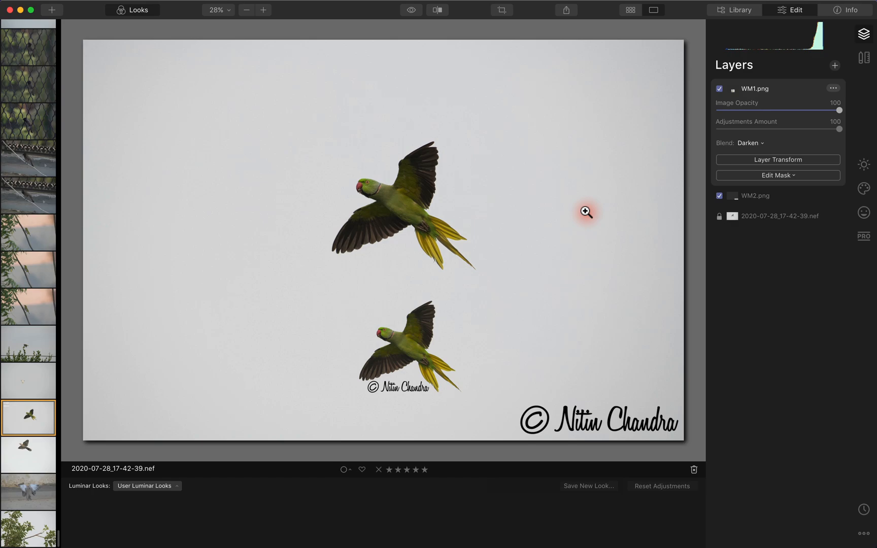
# Step: Discard all edits to the photo, including both watermark image layers
pyautogui.click(862, 533)
pyautogui.click(829, 475)
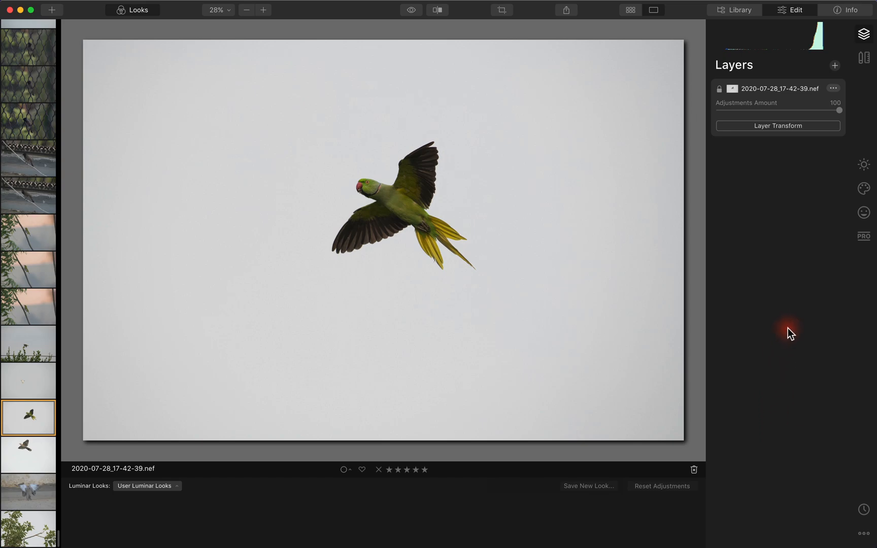
# Step: Load WM1.png as a custom sky object in the AI Augmented Sky filter
pyautogui.click(863, 191)
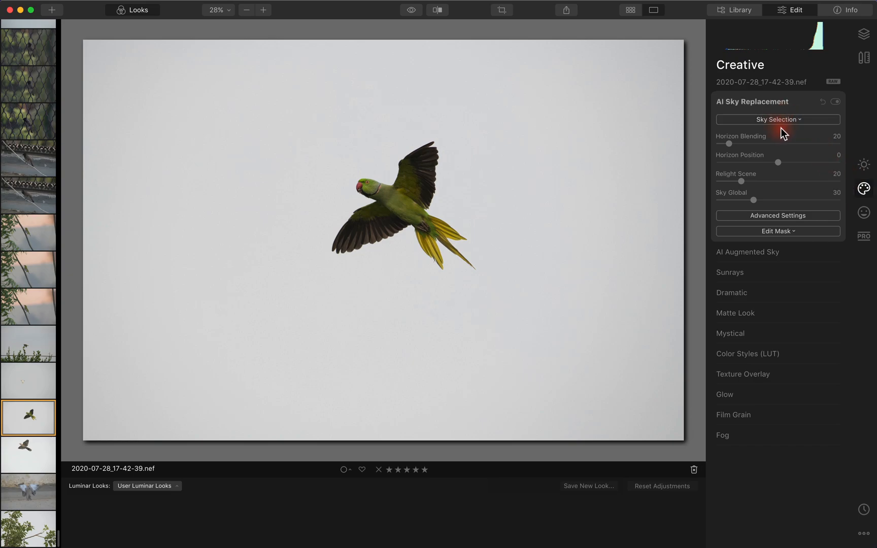
pyautogui.click(752, 252)
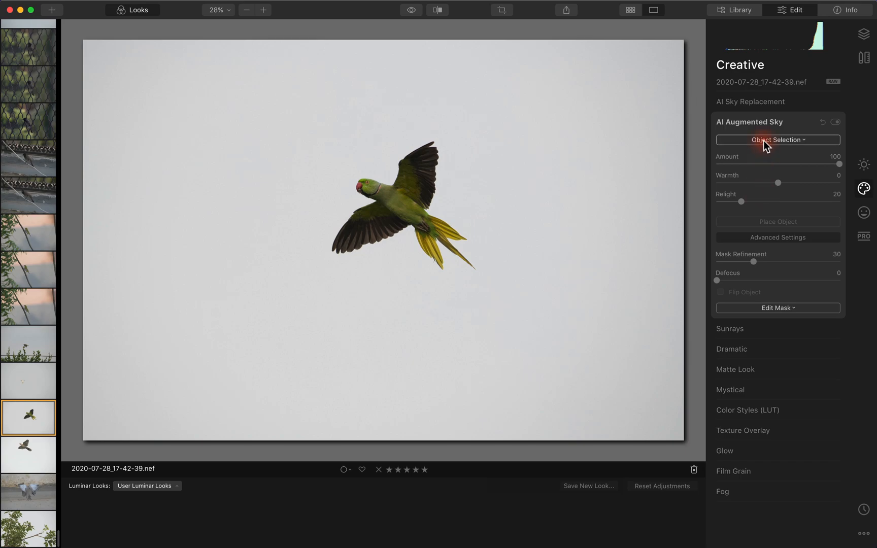
pyautogui.click(766, 144)
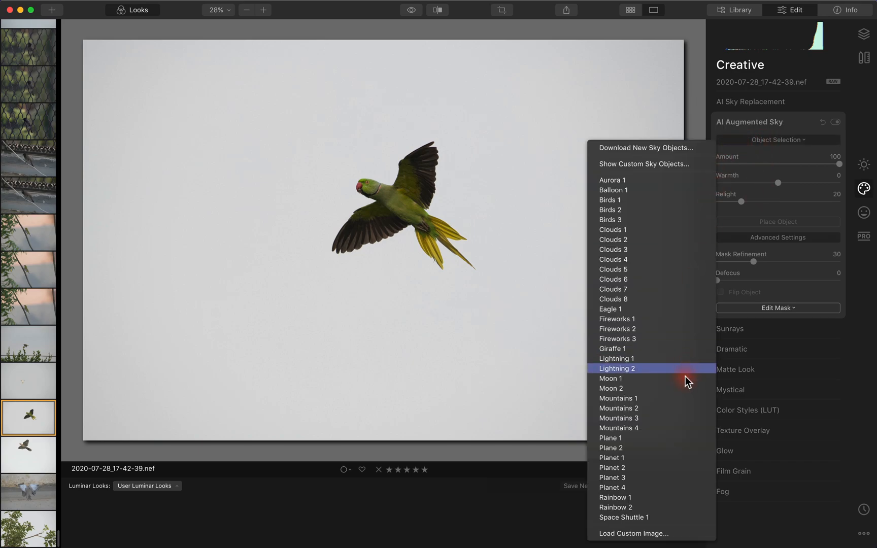
pyautogui.click(657, 534)
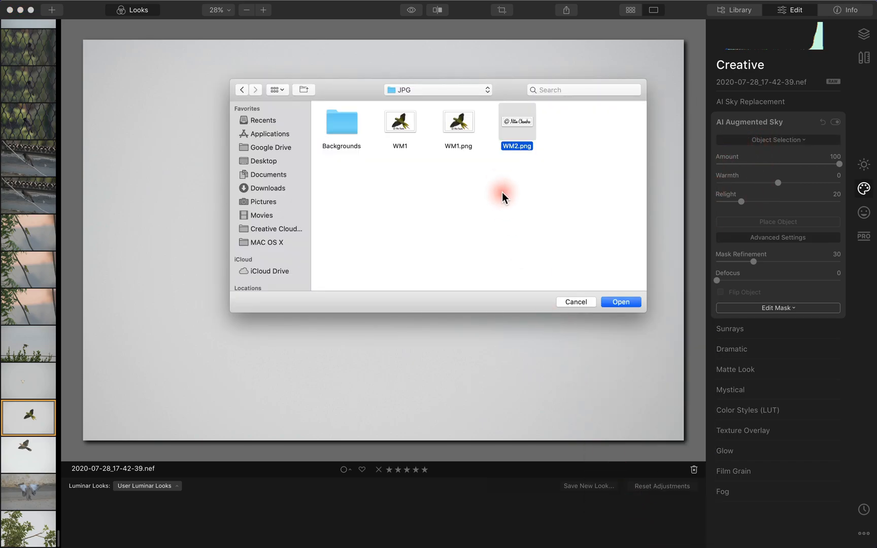
pyautogui.click(464, 117)
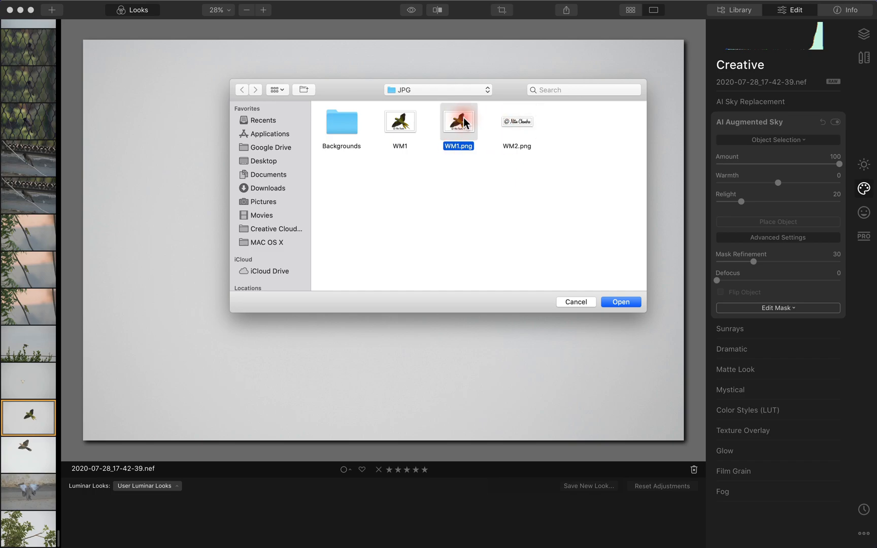
pyautogui.click(619, 302)
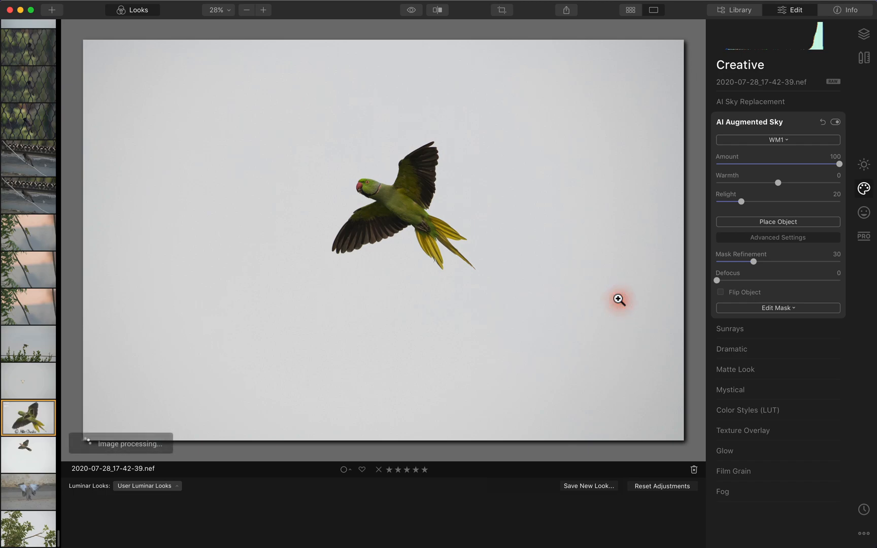
# Step: Shrink the WM1 sky object and place it in the lower-right corner of the parrot photo
pyautogui.click(773, 224)
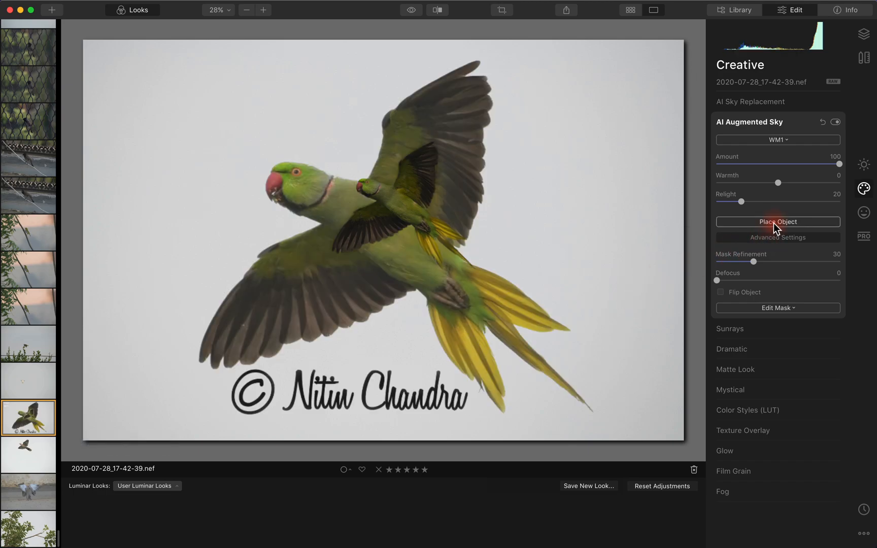
pyautogui.moveTo(422, 218); pyautogui.dragTo(577, 290)
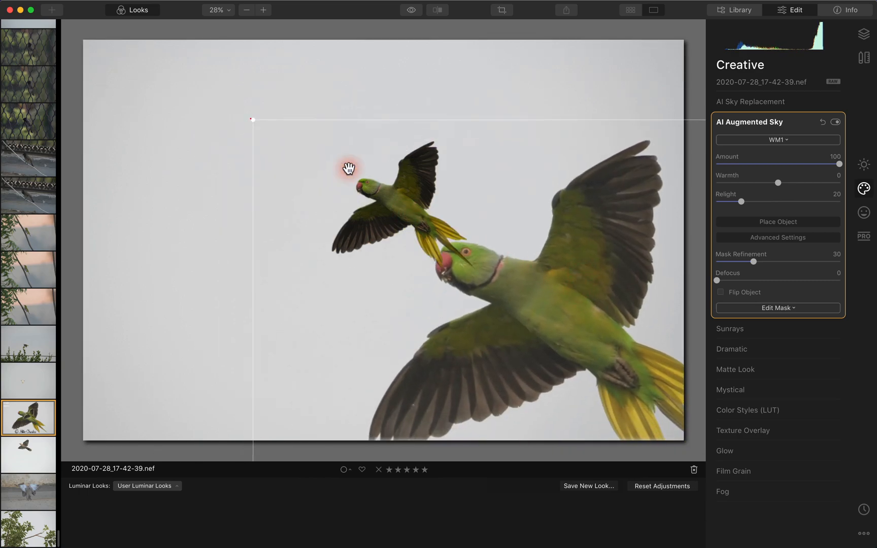
pyautogui.moveTo(251, 119); pyautogui.dragTo(590, 345)
pyautogui.moveTo(653, 380); pyautogui.dragTo(509, 300)
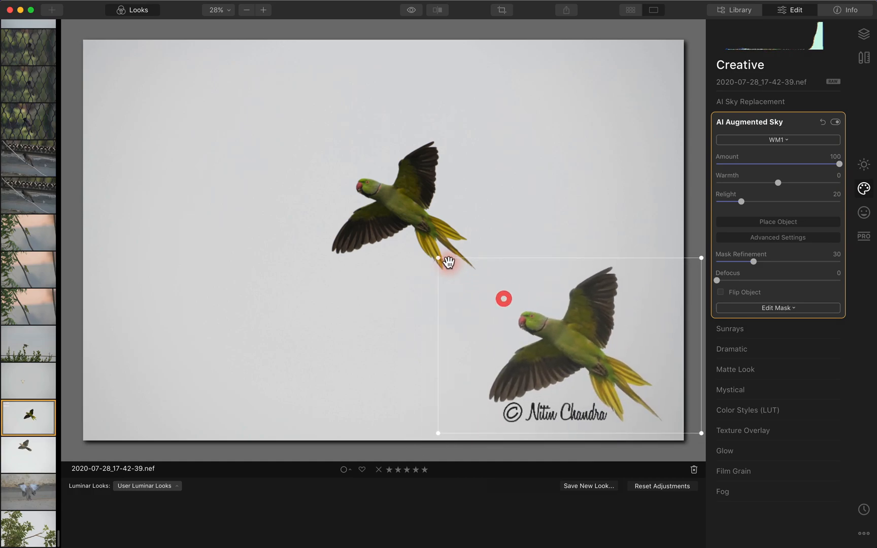
pyautogui.moveTo(439, 258); pyautogui.dragTo(534, 318)
pyautogui.moveTo(614, 369); pyautogui.dragTo(584, 369)
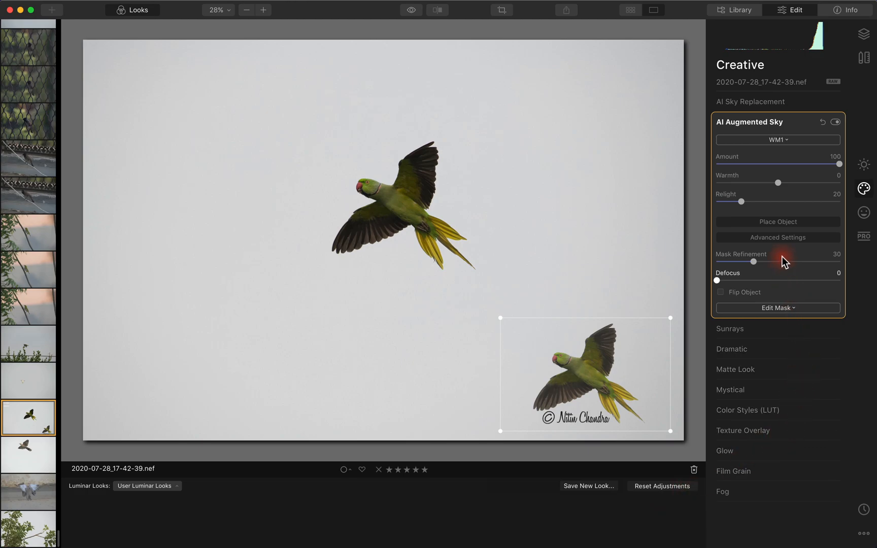
pyautogui.click(768, 222)
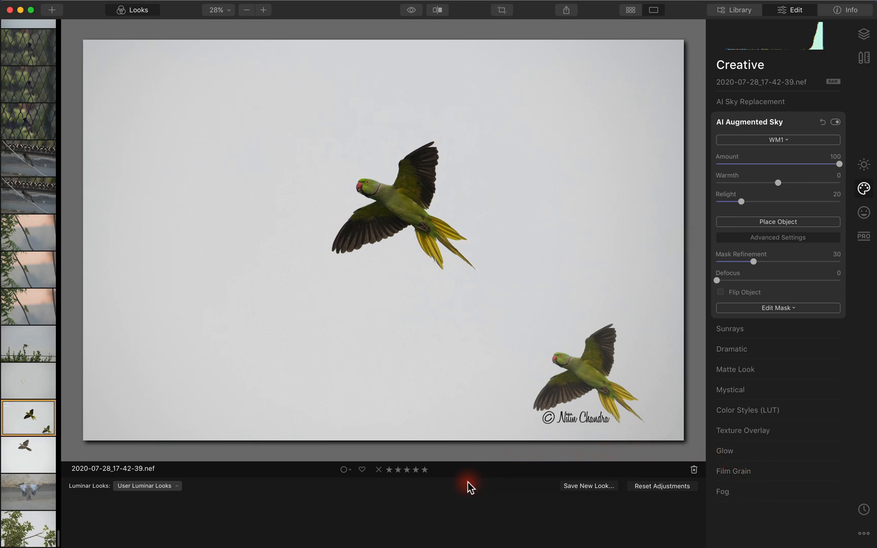
# Step: Save the current adjustments as a new Luminar Look named WM
pyautogui.click(587, 490)
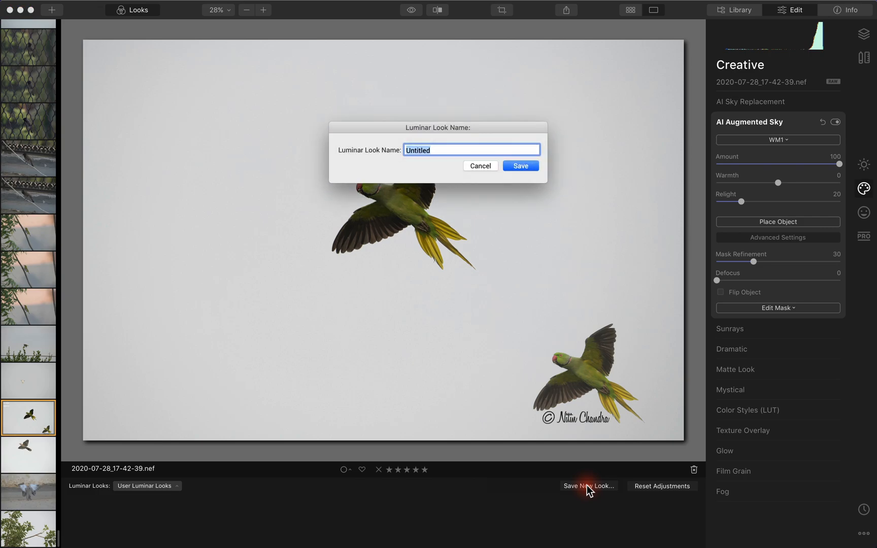
pyautogui.write('WM')
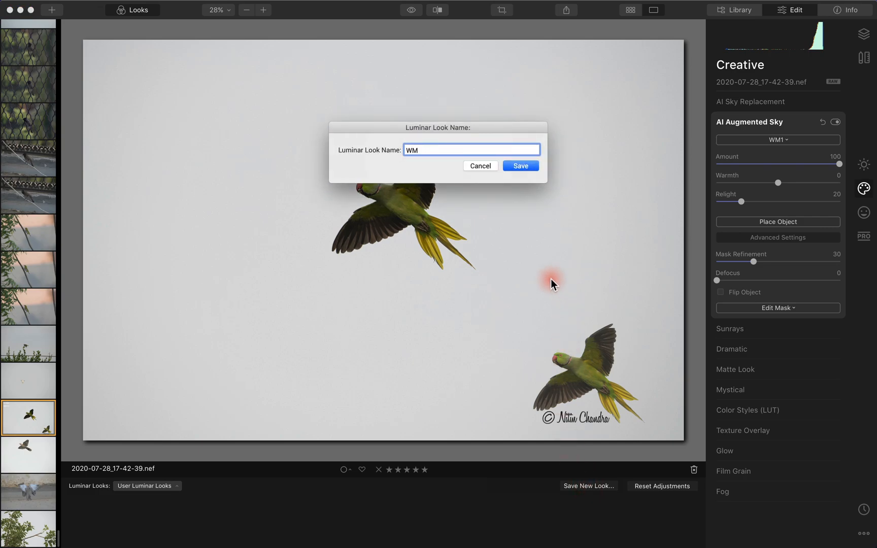
pyautogui.click(520, 166)
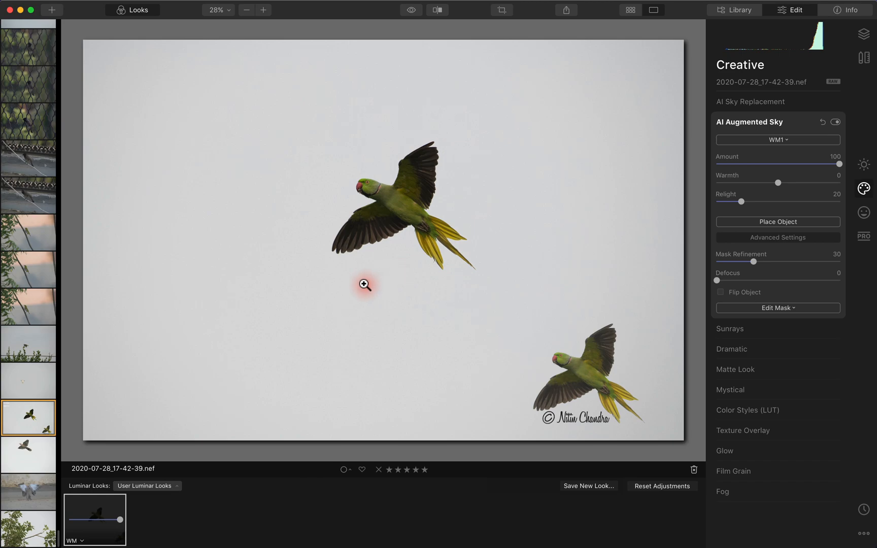
# Step: Apply the WM look to the photos 2020-07-28_17-35-34.nef, 2020-07-27_18-17-00-2.nef and 2020-07-27_18-07-21-2.nef
pyautogui.click(40, 381)
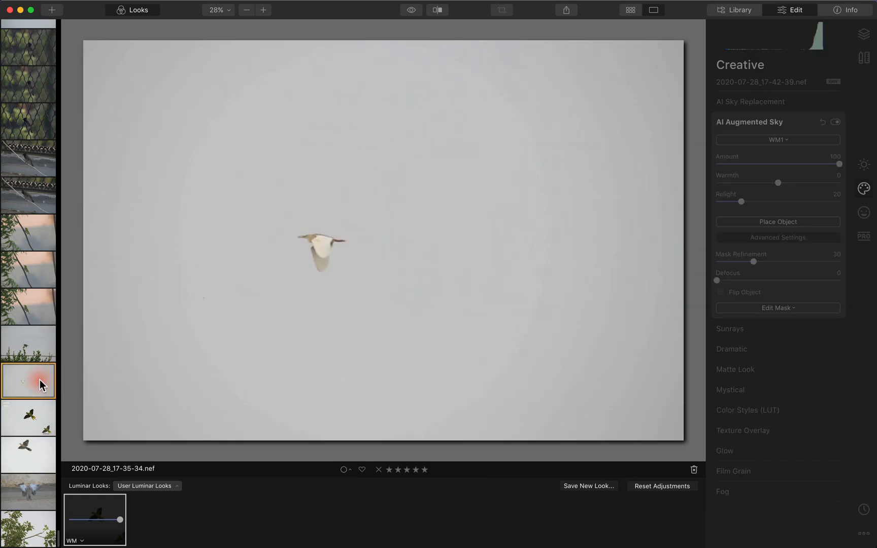
pyautogui.click(97, 505)
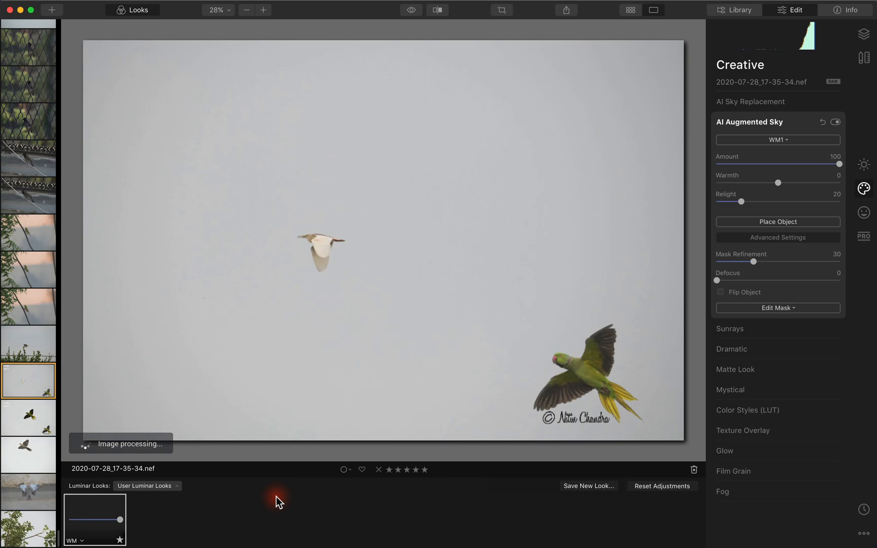
pyautogui.click(35, 272)
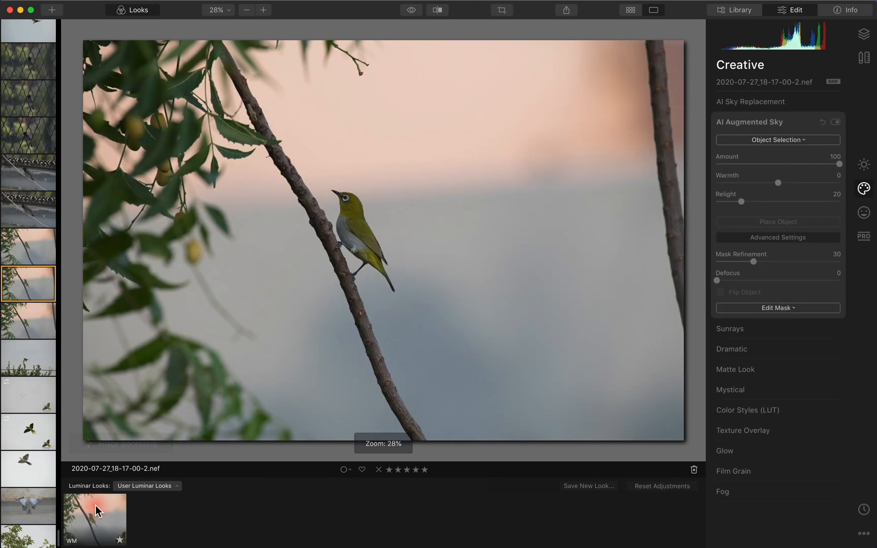
pyautogui.click(95, 506)
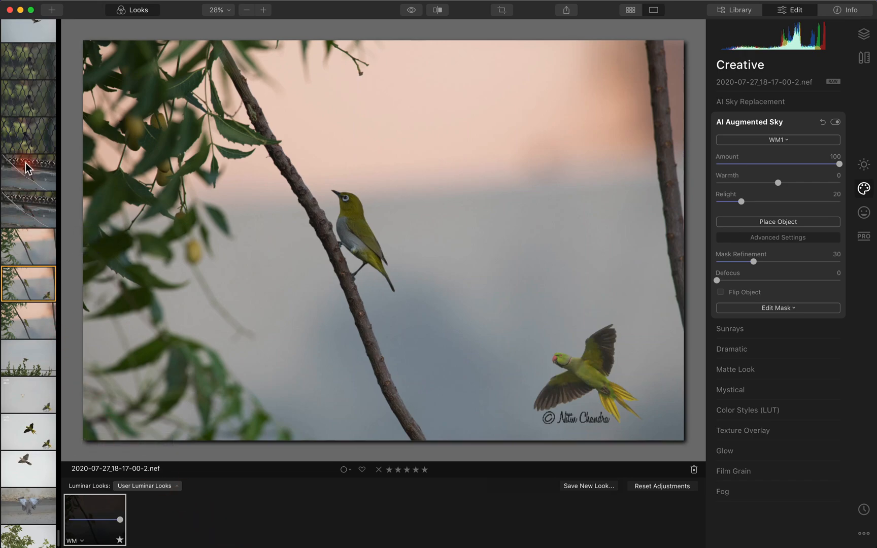
pyautogui.click(33, 146)
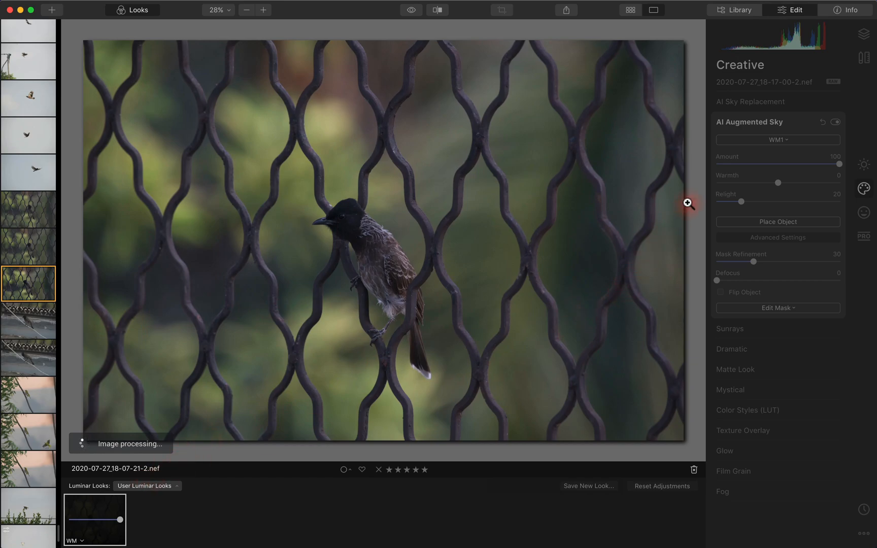
pyautogui.click(92, 516)
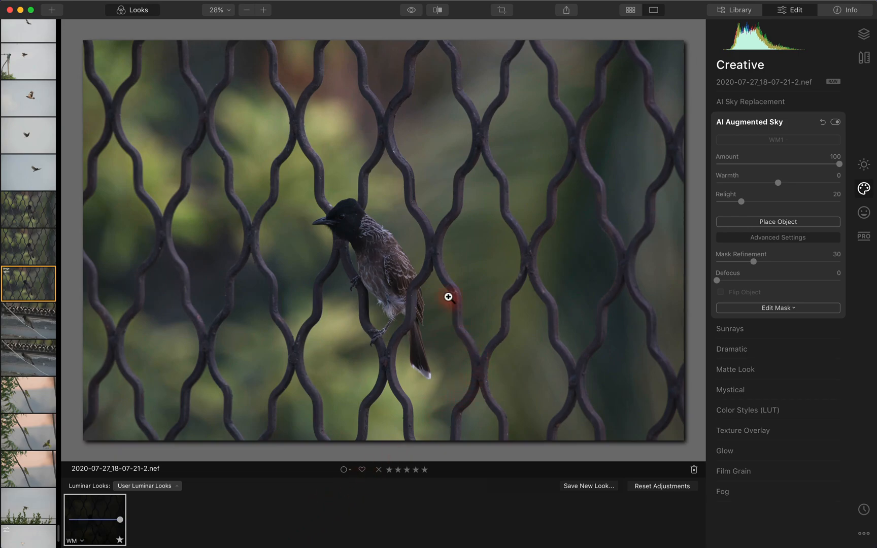
# Step: Add WM1.png from the JPG folder as an image layer over the photo of the bird on the fence
pyautogui.click(863, 34)
pyautogui.click(835, 66)
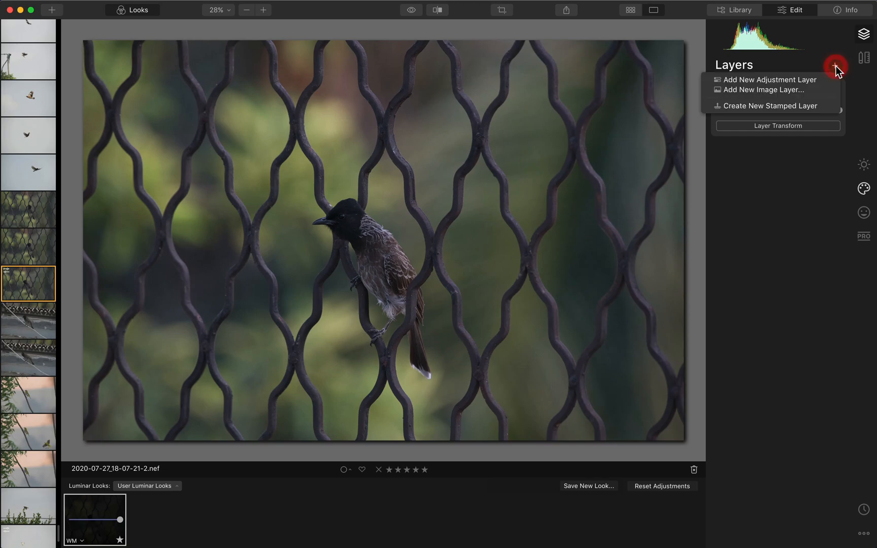
pyautogui.click(810, 89)
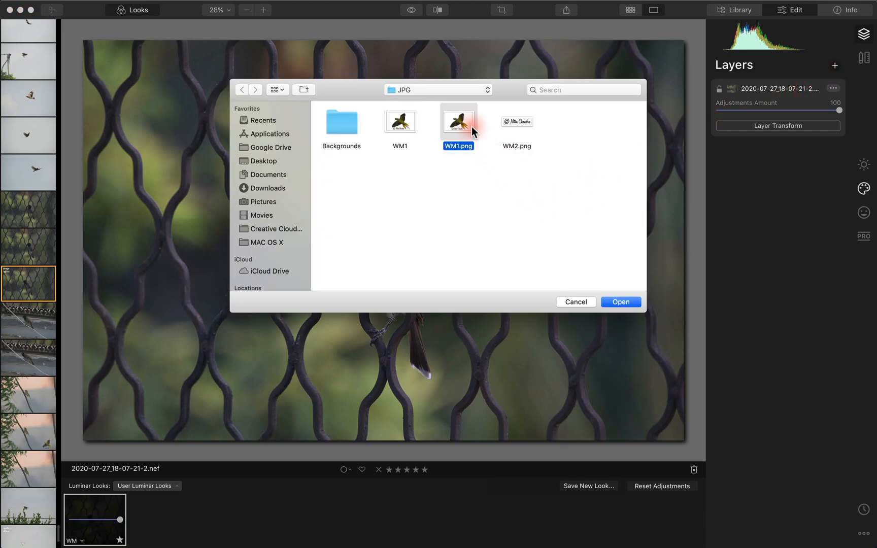
pyautogui.click(623, 301)
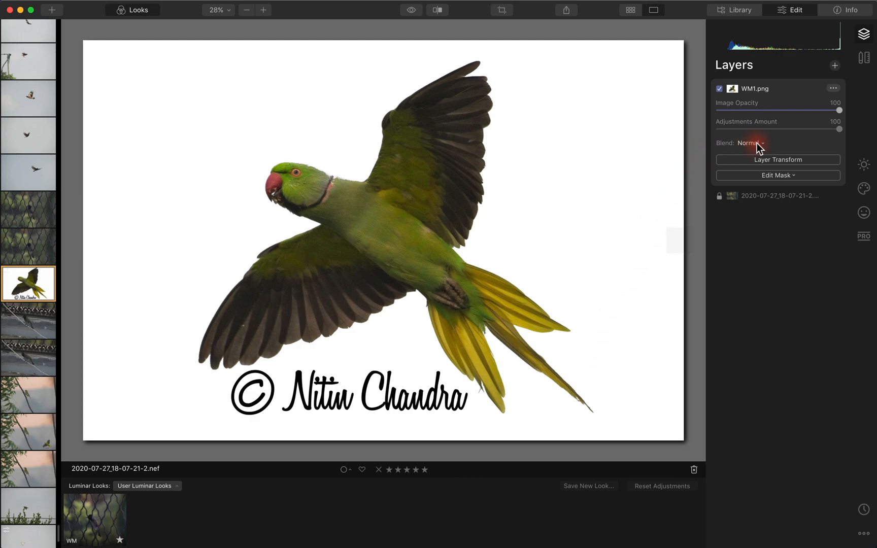
# Step: Scale the WM1.png layer to about 1955 by 1349 in the photo's lower-right corner and set its blend mode to Multiply
pyautogui.click(756, 160)
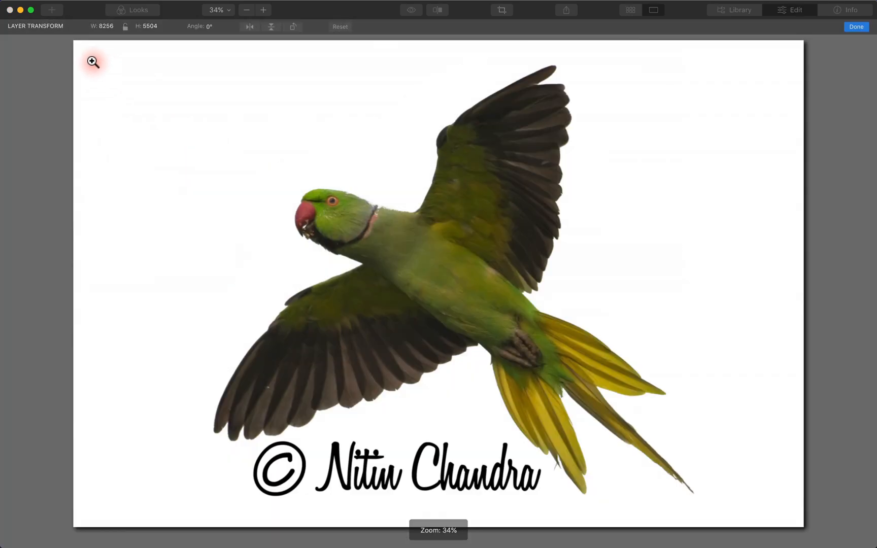
pyautogui.moveTo(74, 41); pyautogui.dragTo(631, 408)
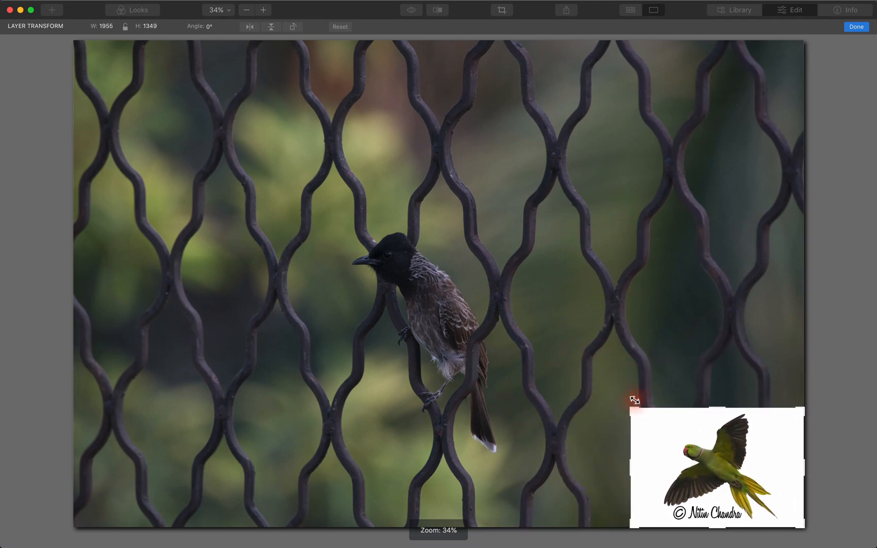
pyautogui.click(851, 25)
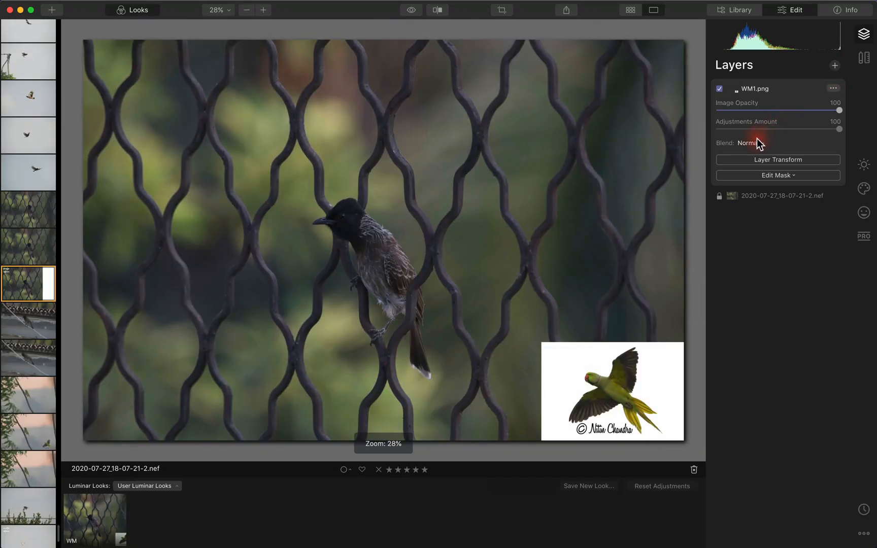
pyautogui.click(756, 138)
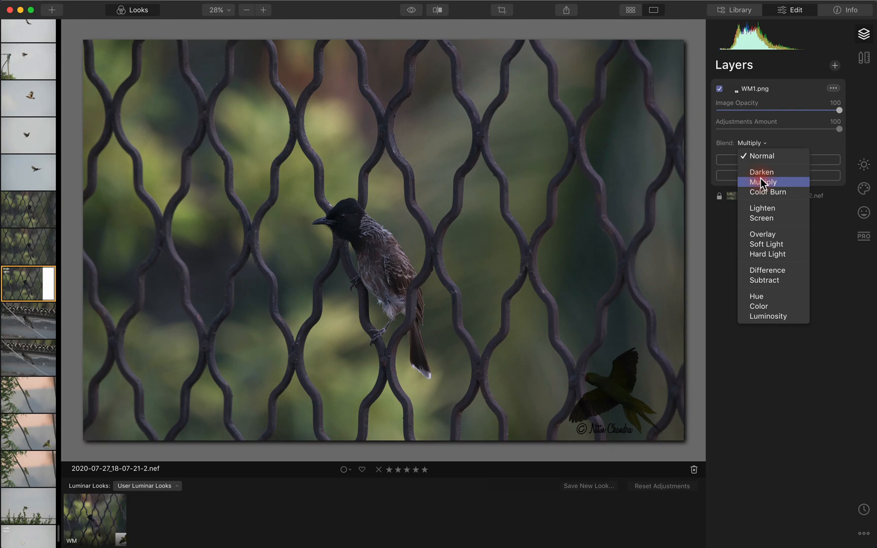
pyautogui.click(762, 182)
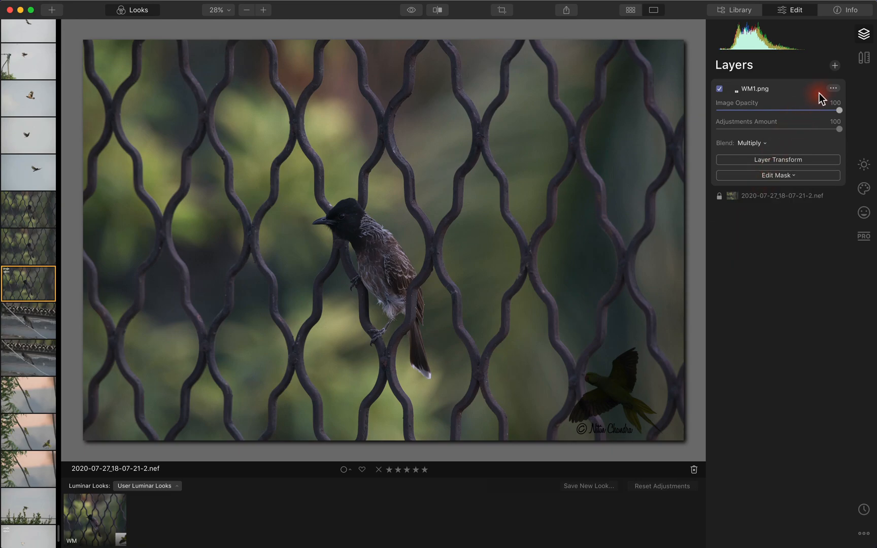
# Step: Delete the WM1.png image layer from the fence photo
pyautogui.click(831, 88)
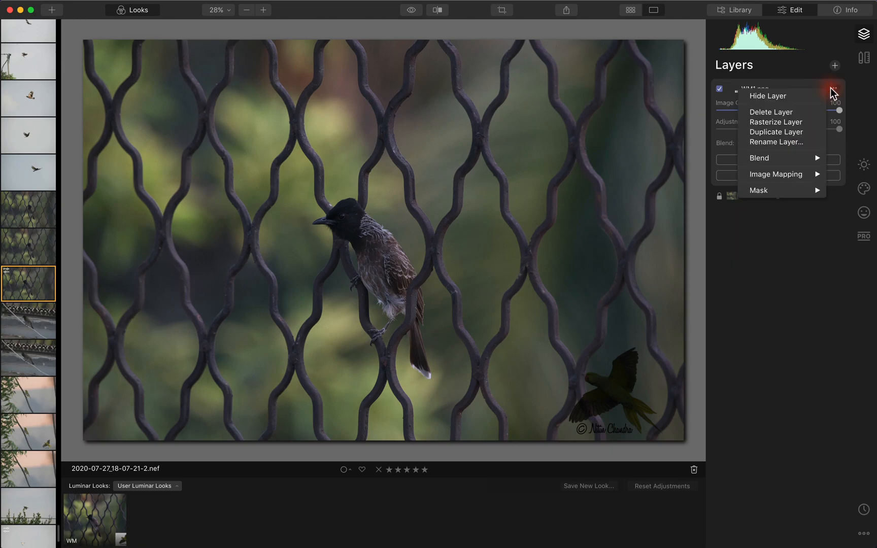
pyautogui.click(788, 112)
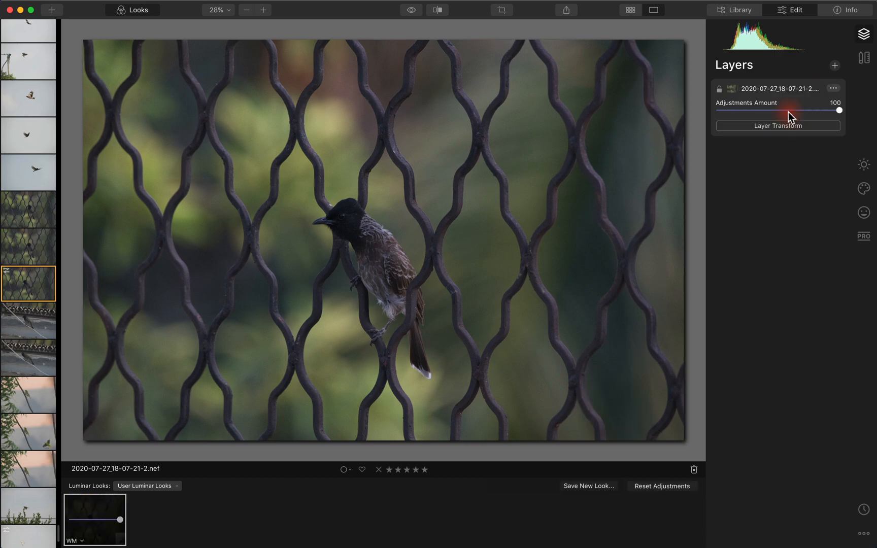
# Step: Add WM2.png from the JPG folder as a new image layer over the fence photo
pyautogui.click(835, 65)
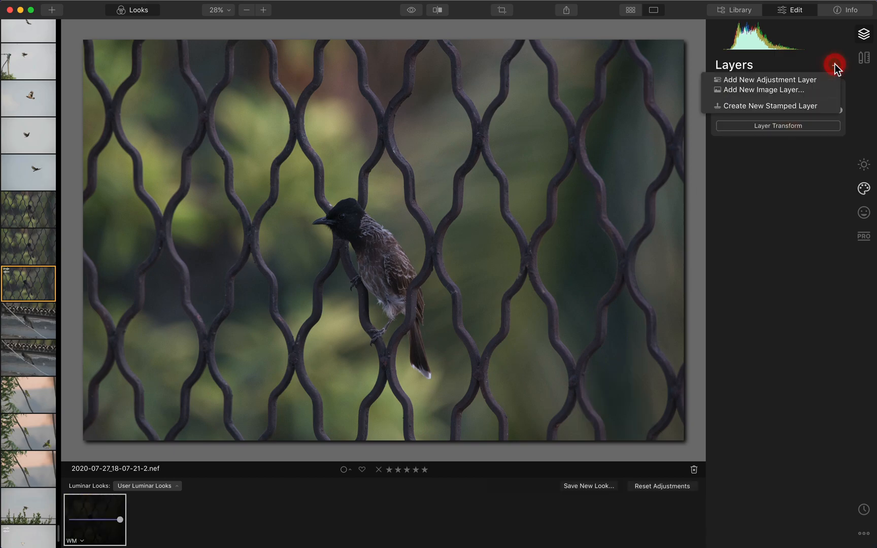
pyautogui.click(804, 90)
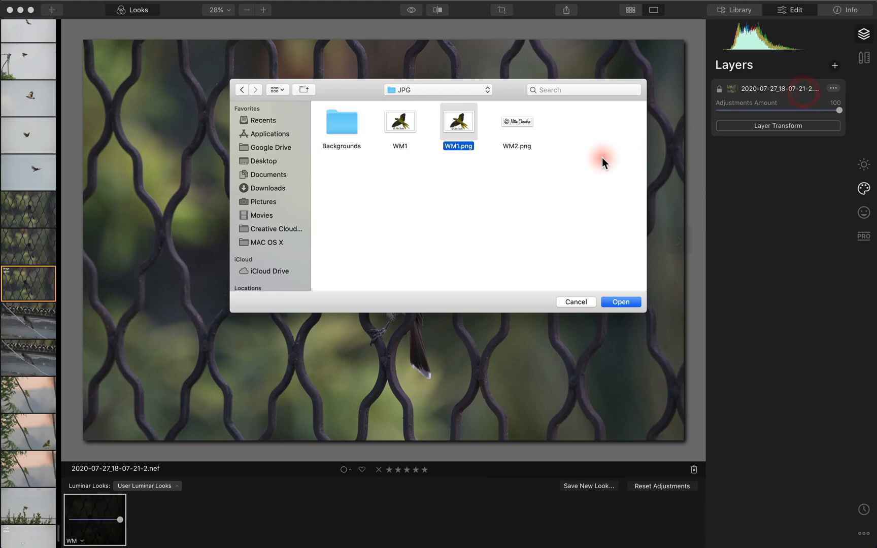
pyautogui.click(519, 120)
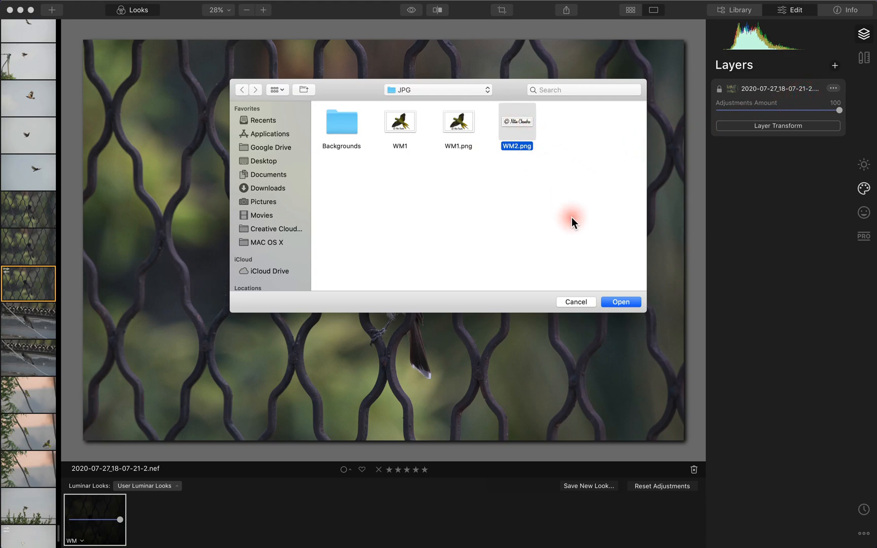
pyautogui.click(619, 299)
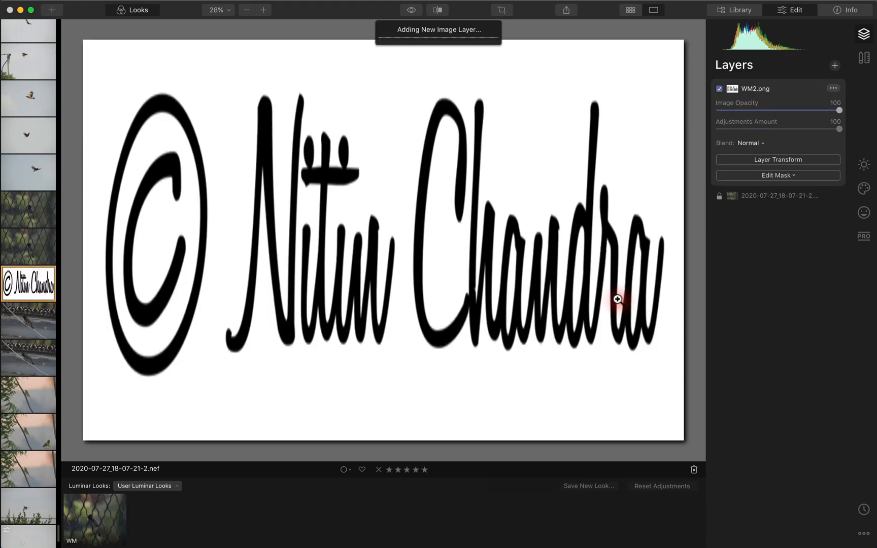
# Step: Scale the WM2.png layer to about 2588 by 631 in the photo's lower-right corner and set its blend mode to Multiply
pyautogui.click(765, 160)
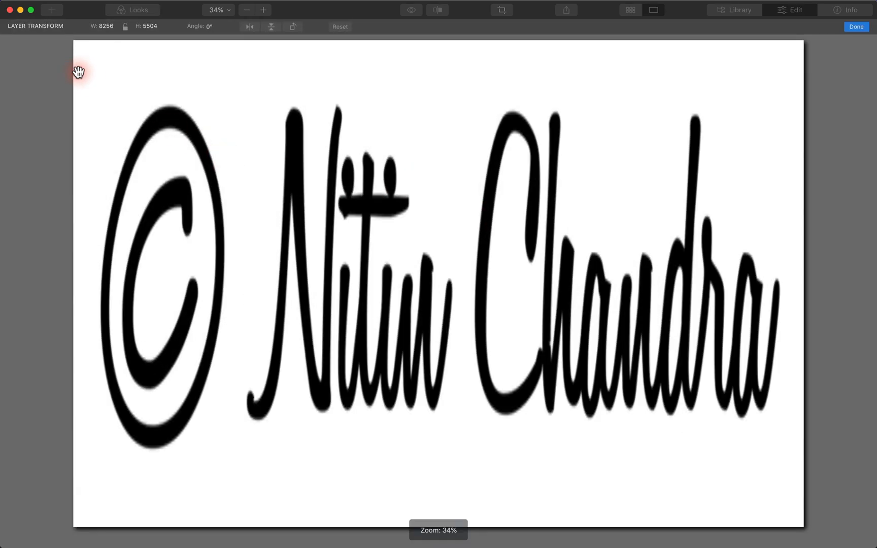
pyautogui.moveTo(75, 43); pyautogui.dragTo(572, 472)
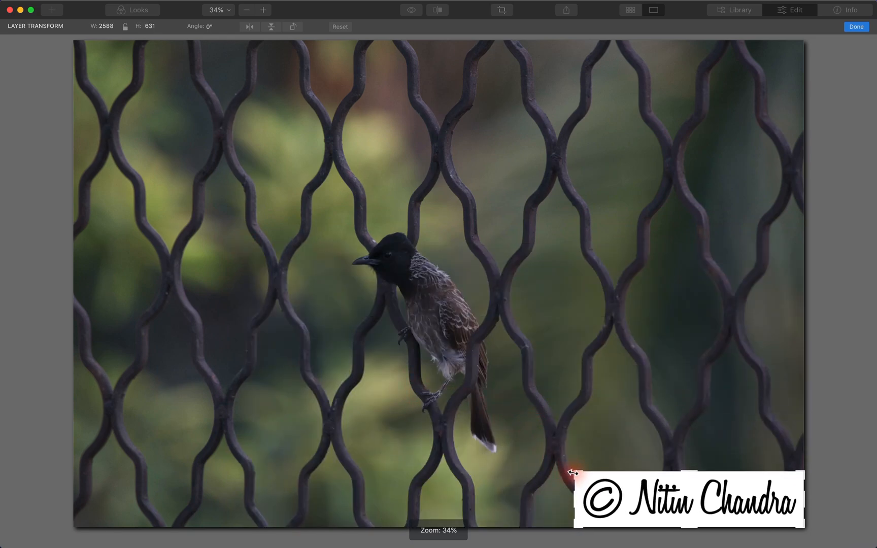
pyautogui.click(850, 27)
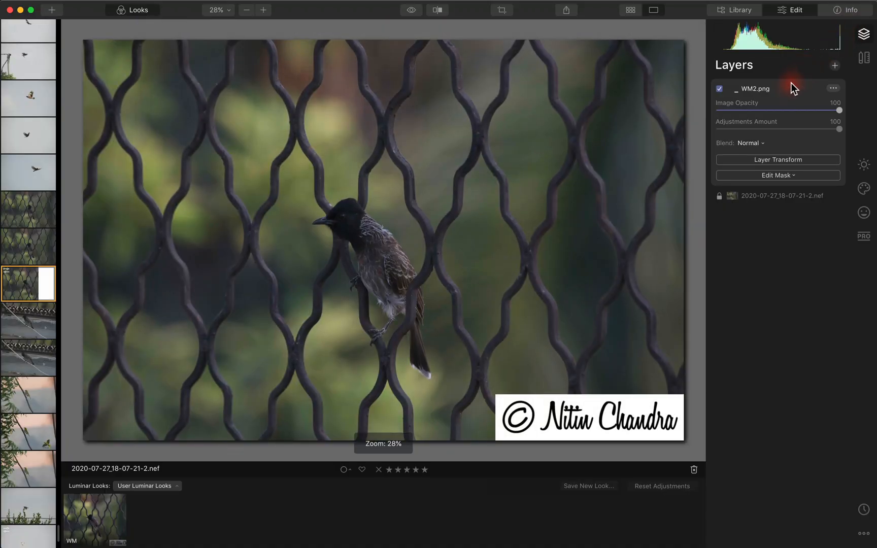
pyautogui.click(757, 143)
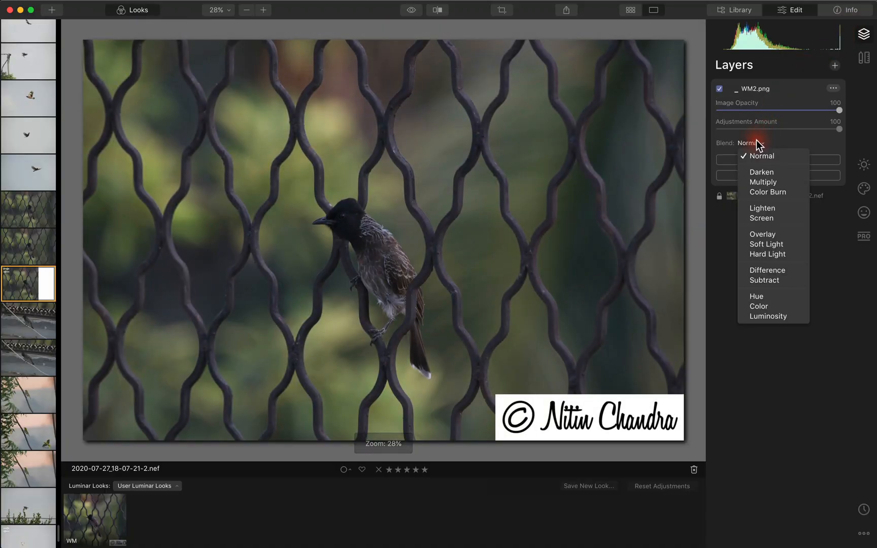
pyautogui.click(763, 183)
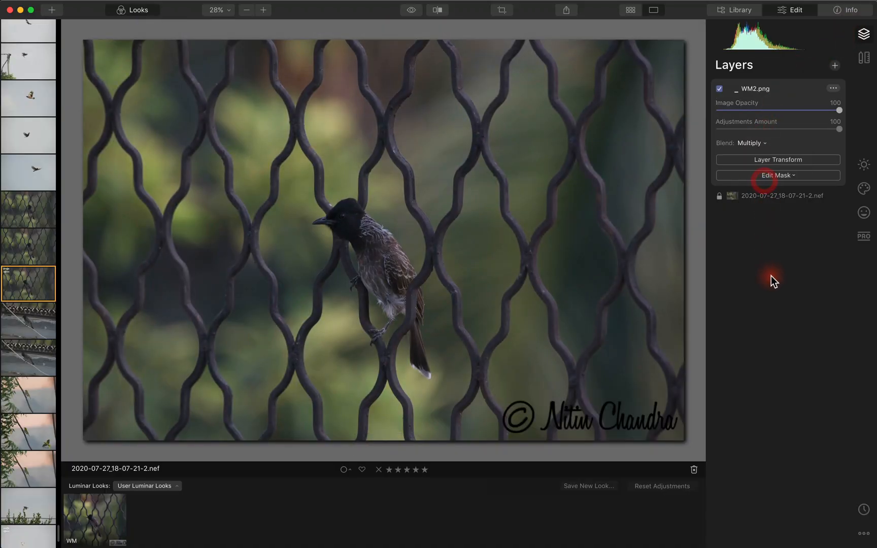